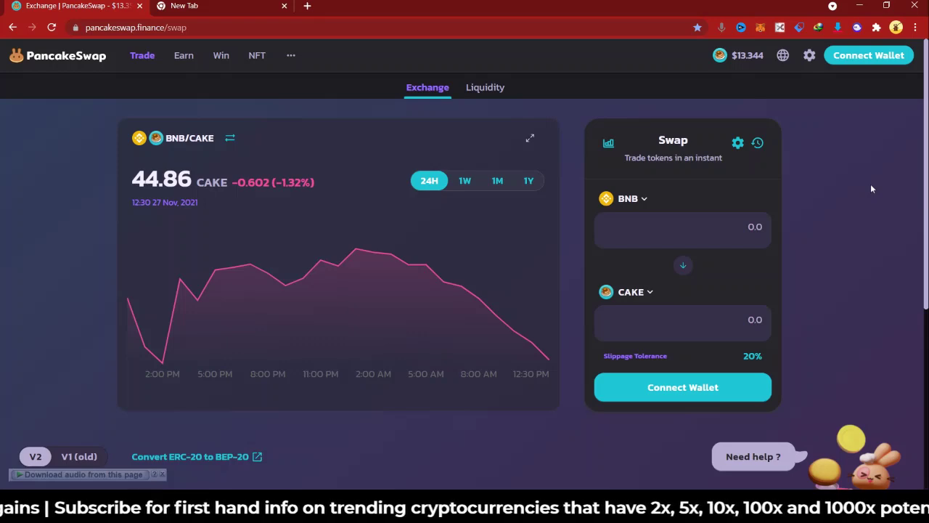
- Cycle the price chart through one week, one month and one year, then back to 24 hours
{"action": "left_click", "coordinate": [464, 186]}
{"action": "left_click", "coordinate": [496, 184]}
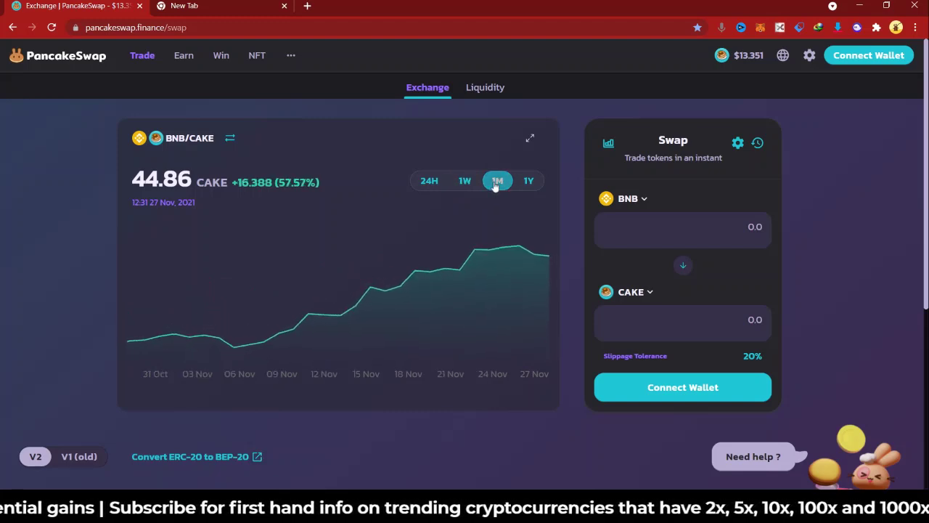
{"action": "left_click", "coordinate": [529, 182]}
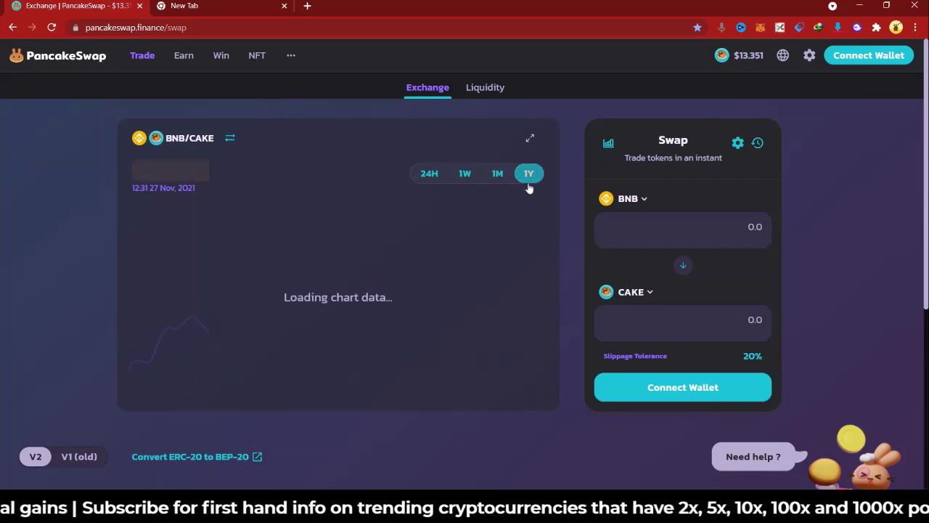
{"action": "left_click", "coordinate": [430, 175]}
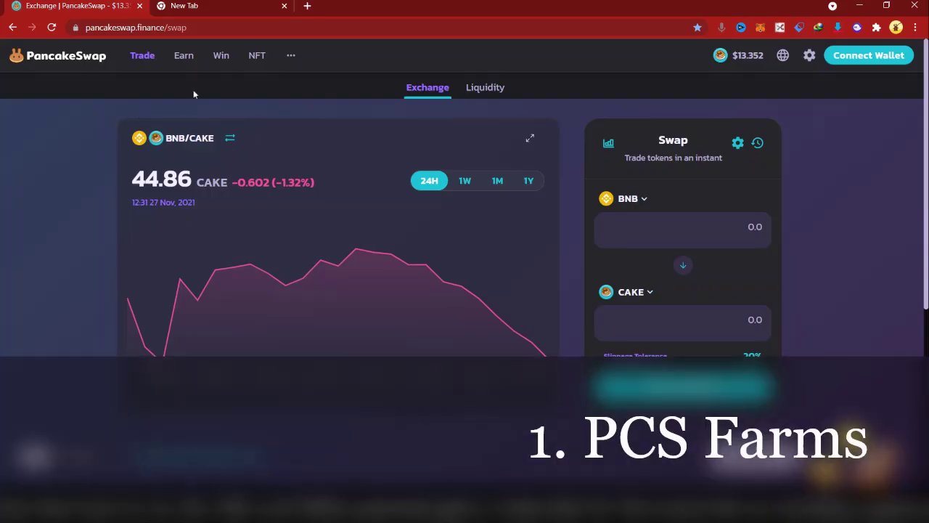
- Go to Earn > Farms and scroll to the live farms list showing GNT-BNB at 372.91% APR
{"action": "mouse_move", "coordinate": [186, 67]}
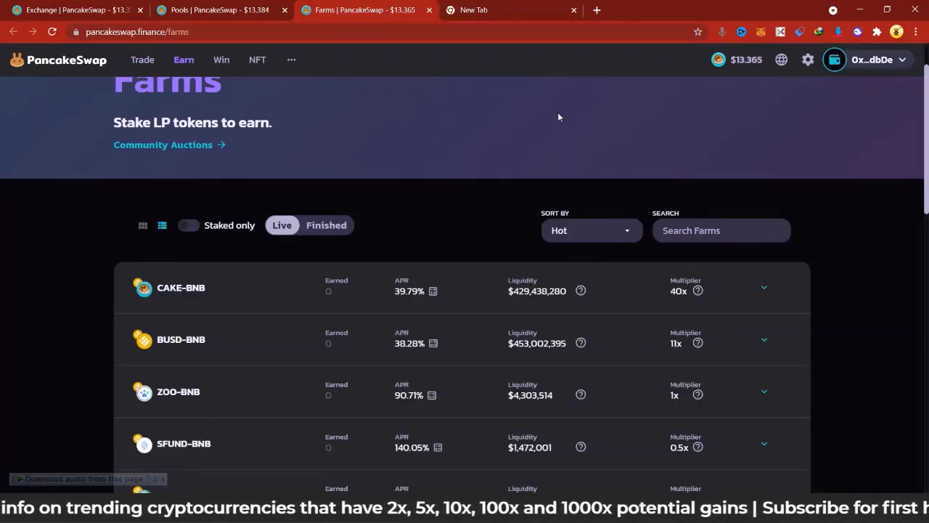
{"action": "left_click_drag", "start_coordinate": [927, 109], "coordinate": [927, 77]}
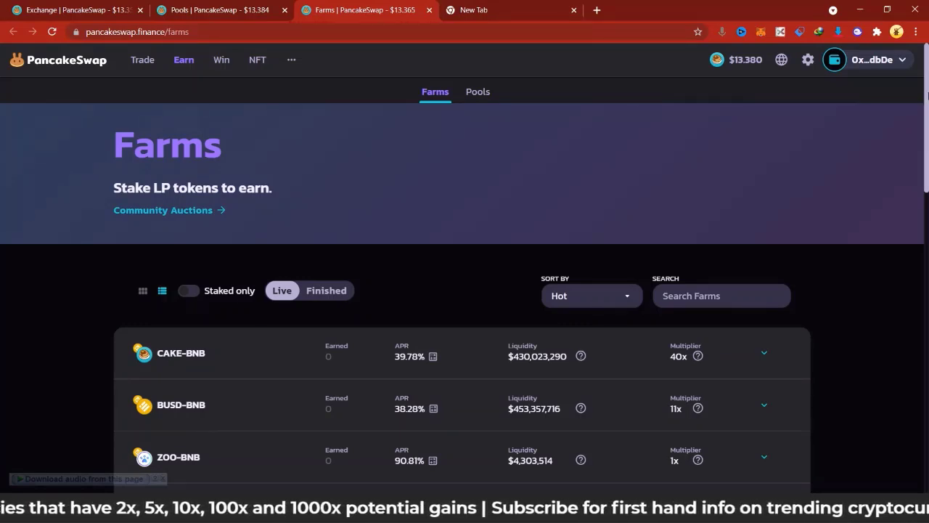
{"action": "mouse_move", "coordinate": [928, 97]}
{"action": "left_mouse_down"}
{"action": "mouse_move", "coordinate": [928, 142]}
{"action": "mouse_move", "coordinate": [928, 87]}
{"action": "left_mouse_up"}
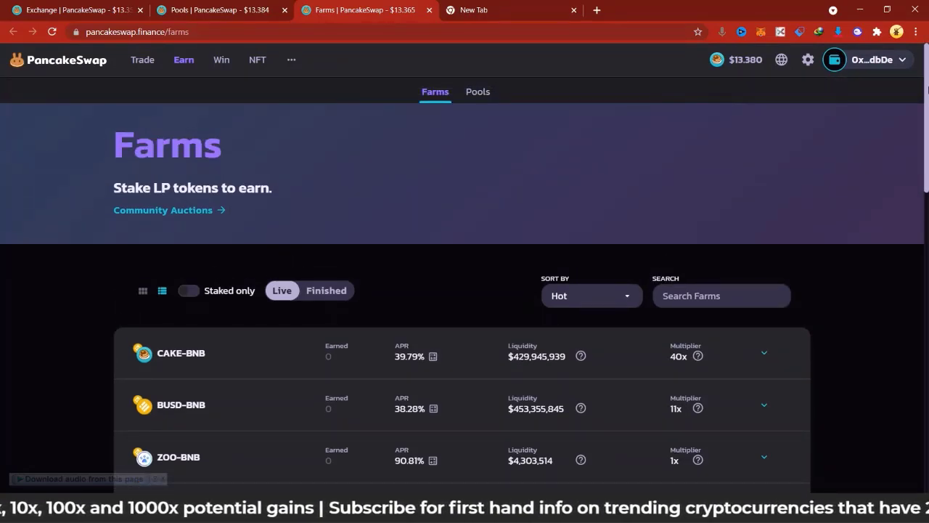
{"action": "left_click_drag", "start_coordinate": [928, 93], "coordinate": [928, 97]}
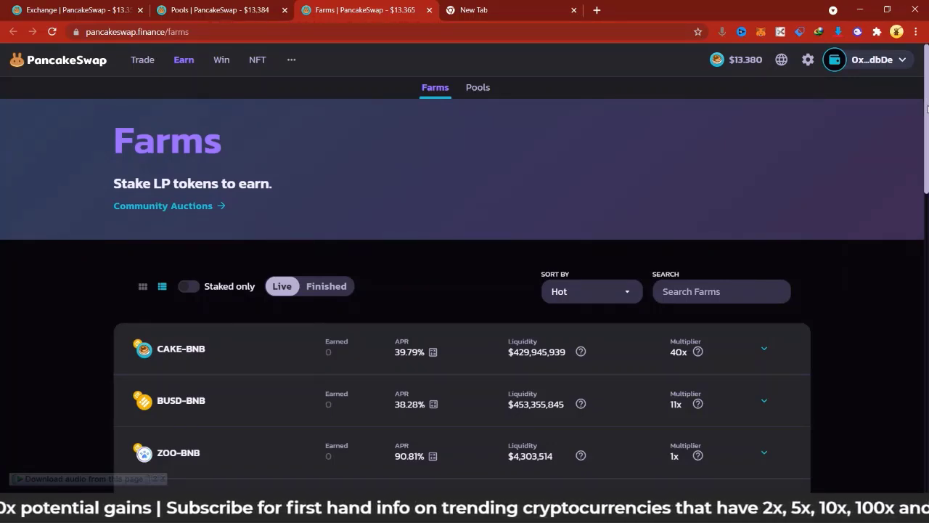
{"action": "left_click_drag", "start_coordinate": [927, 109], "coordinate": [928, 206]}
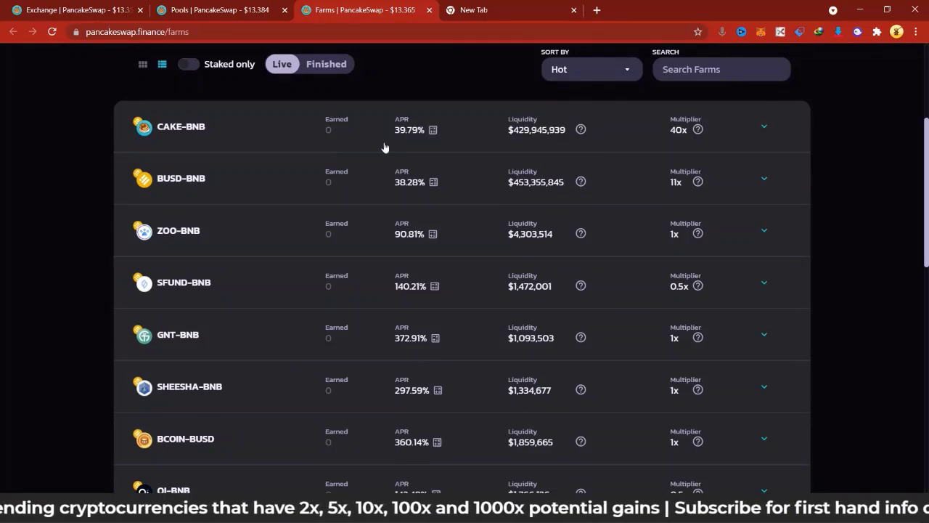
- Check the CAKE-BNB farm's ROI Calculator projection for a $1000 stake, then close it
{"action": "left_click", "coordinate": [433, 132]}
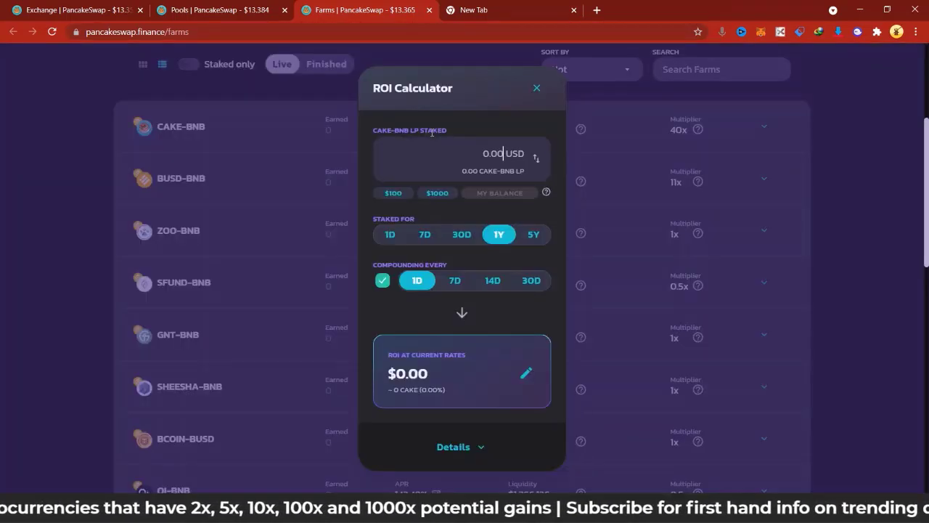
{"action": "left_click", "coordinate": [438, 193]}
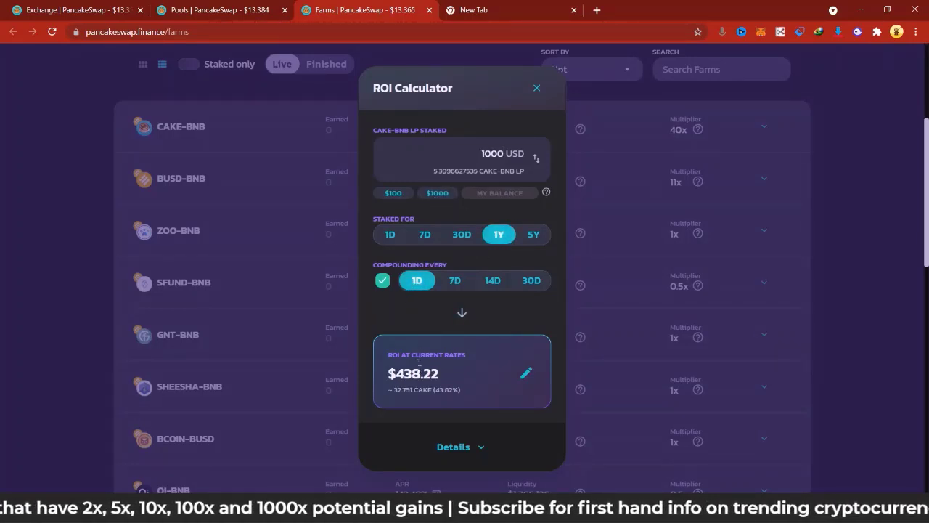
{"action": "left_click", "coordinate": [535, 89]}
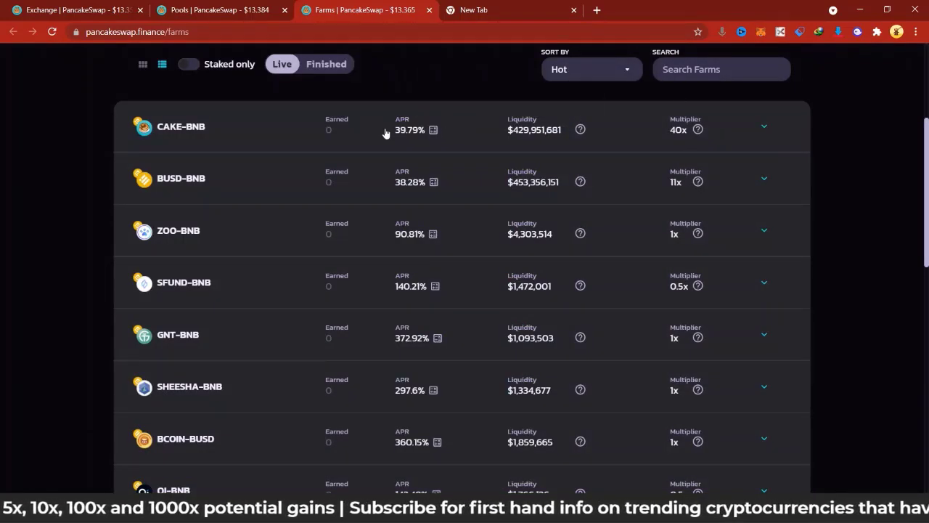
- Scroll down the farms list to the GNT-BNB row, now at 389.4% APR
{"action": "mouse_move", "coordinate": [698, 134]}
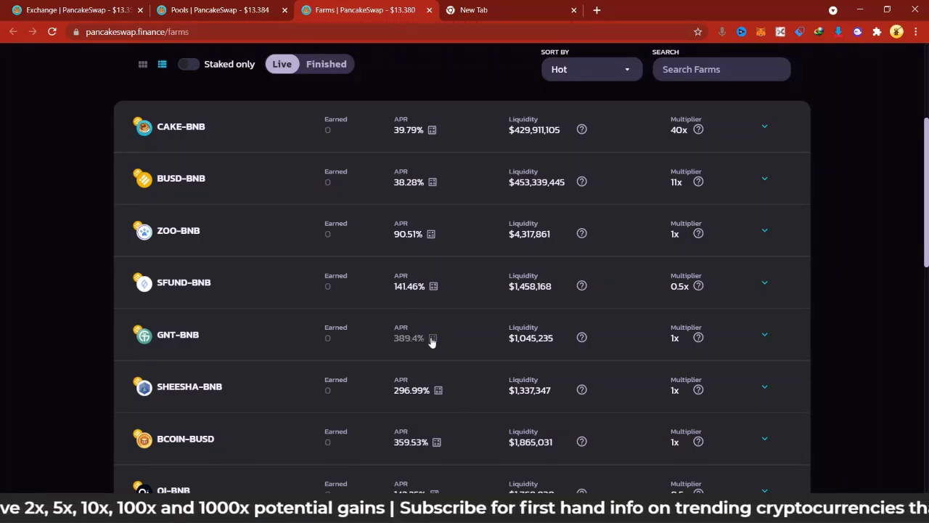
{"action": "left_click_drag", "start_coordinate": [927, 228], "coordinate": [928, 265]}
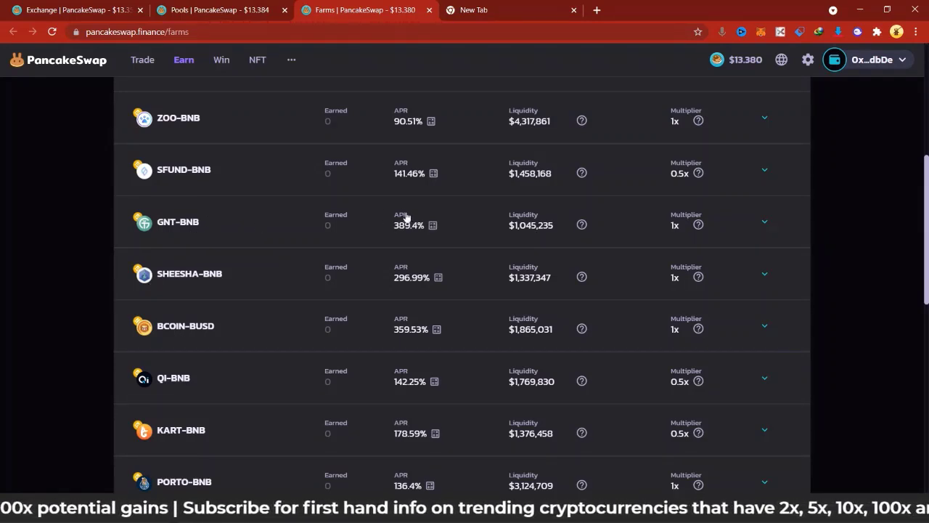
{"action": "mouse_move", "coordinate": [700, 225]}
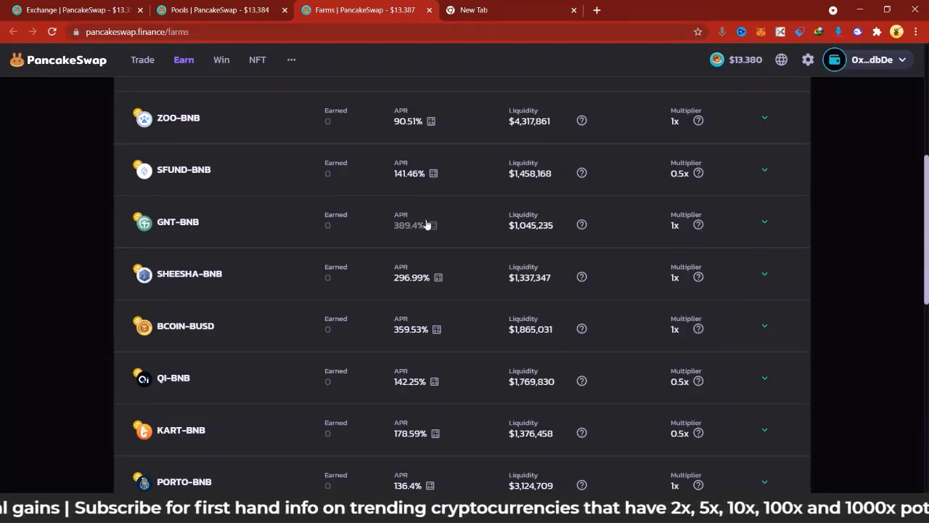
{"action": "left_click", "coordinate": [433, 226]}
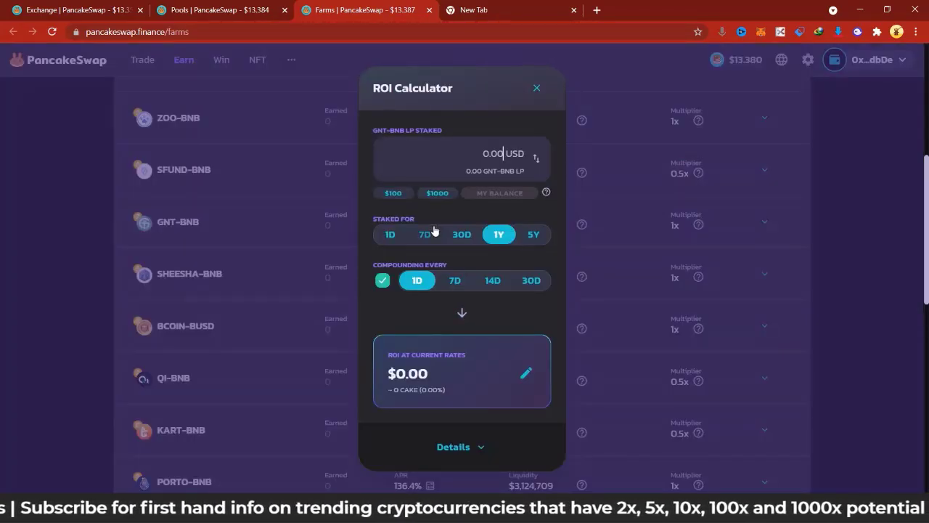
{"action": "left_click", "coordinate": [402, 194]}
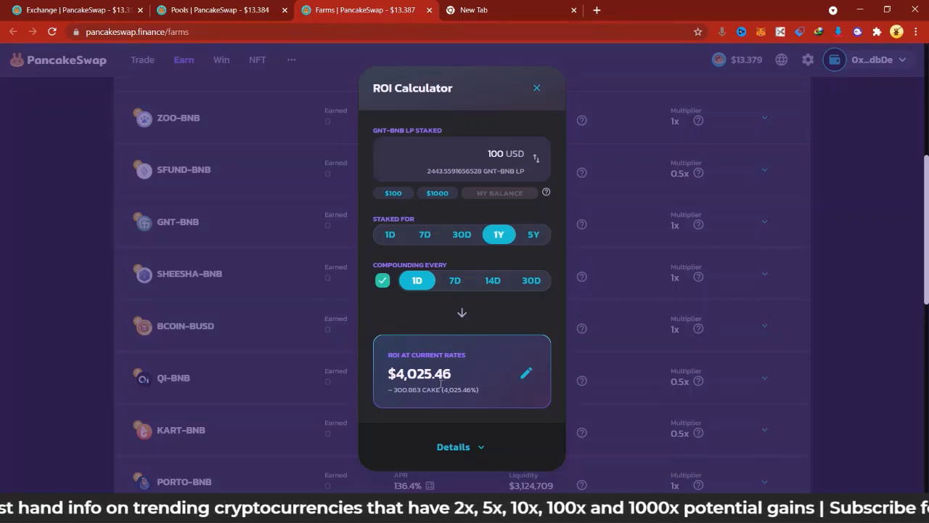
{"action": "left_click", "coordinate": [532, 236]}
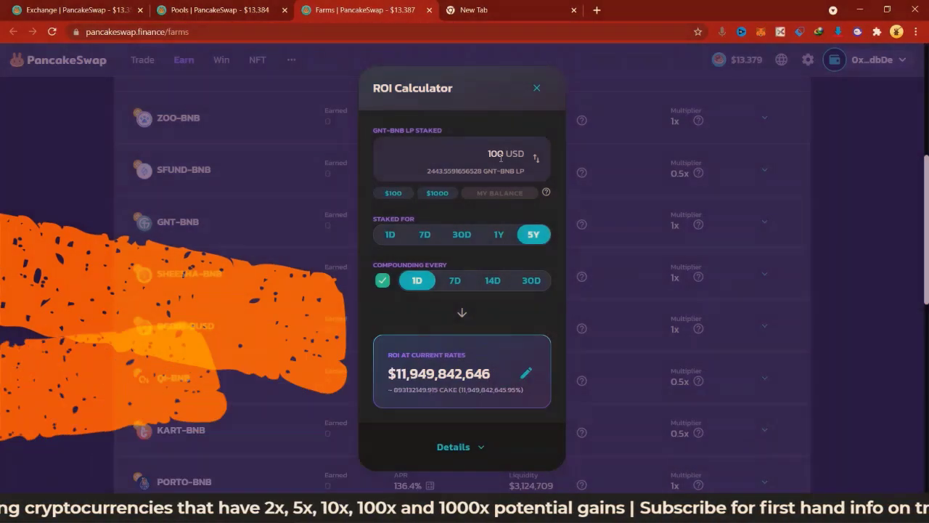
{"action": "left_click", "coordinate": [536, 87]}
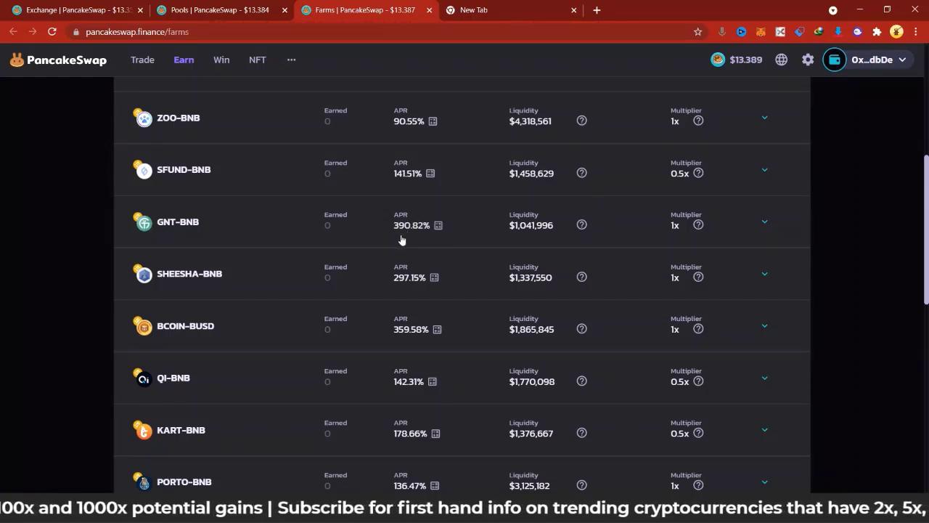
- Expand GNT-BNB's details (0 CAKE earned), open Get GNT-BNB LP in a new tab, and return to Farms
{"action": "left_click", "coordinate": [187, 231]}
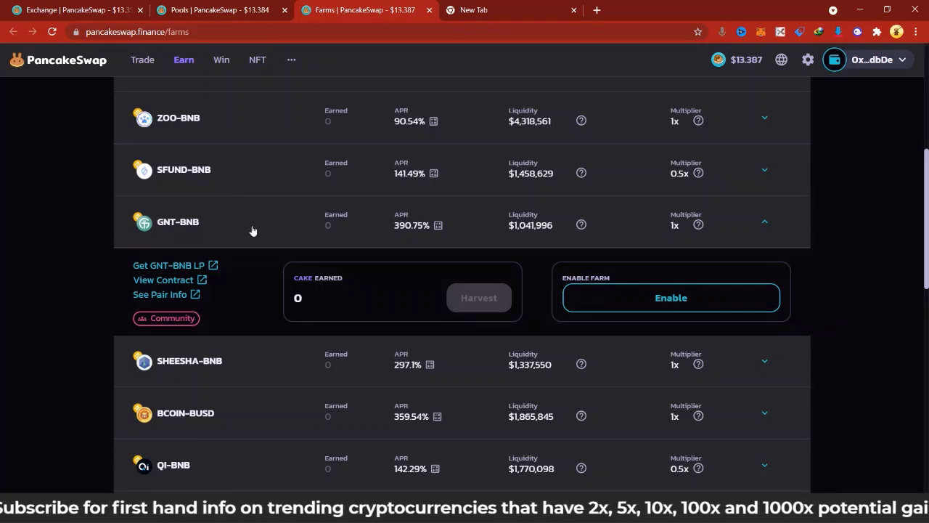
{"action": "left_click", "coordinate": [189, 266]}
{"action": "key", "text": "ctrl+shift+Tab"}
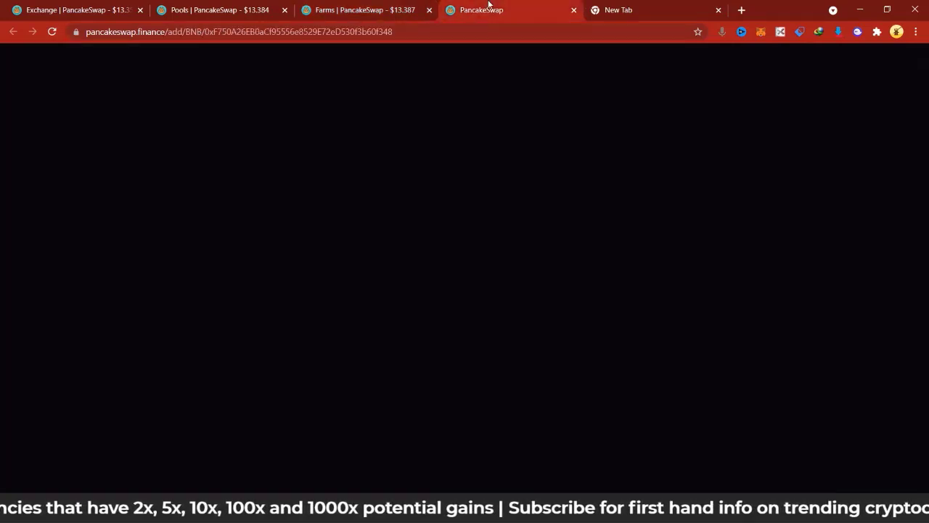
- On Add Liquidity, search 'gnt' as the second token and import GreenTrust (GNT) after acknowledging the warning
{"action": "left_click", "coordinate": [483, 9]}
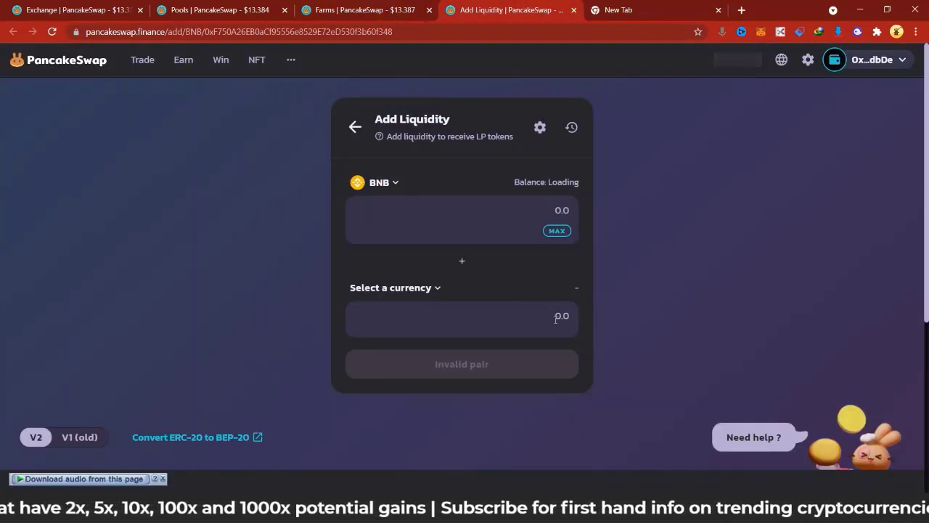
{"action": "left_click", "coordinate": [423, 290]}
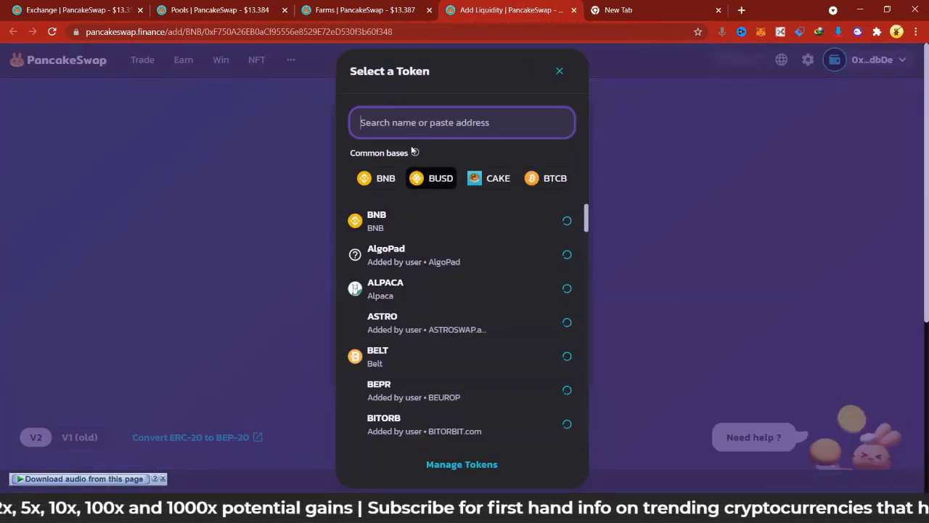
{"action": "type", "text": "gnt"}
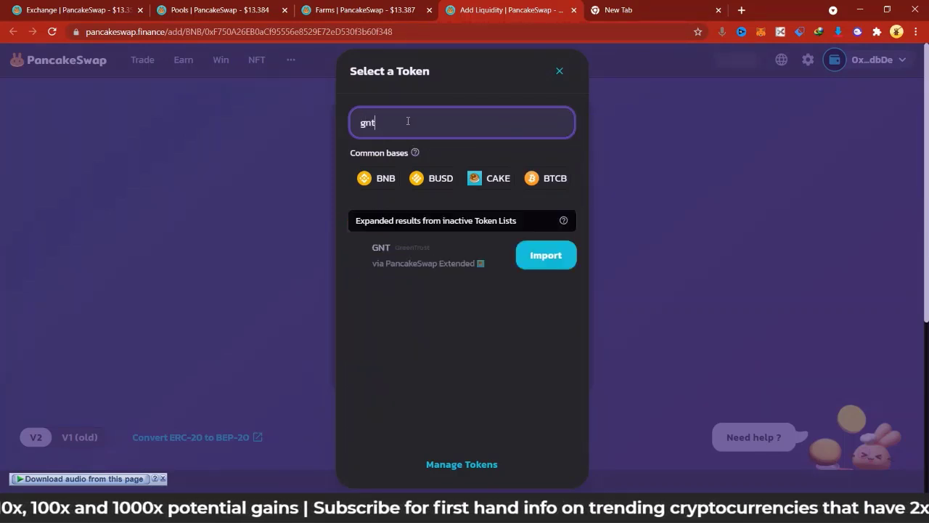
{"action": "left_click_drag", "start_coordinate": [386, 126], "coordinate": [359, 123]}
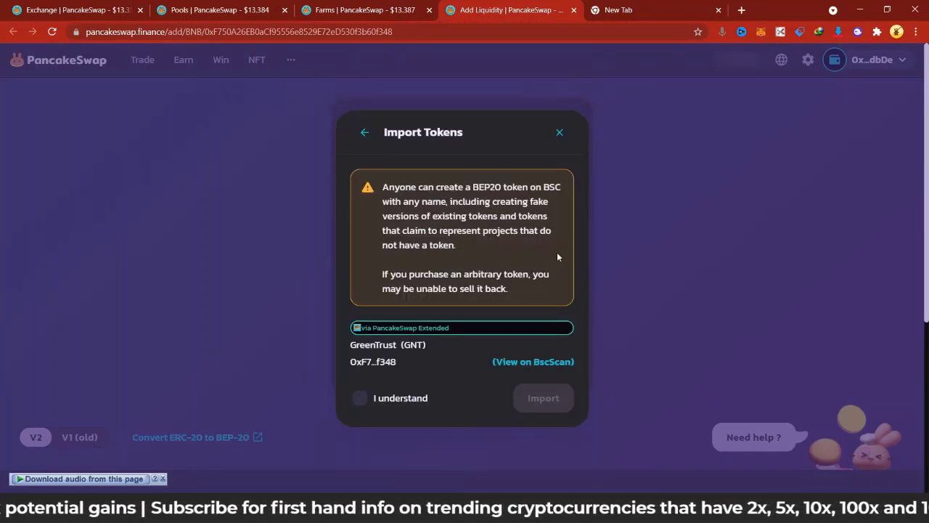
{"action": "left_click", "coordinate": [387, 404]}
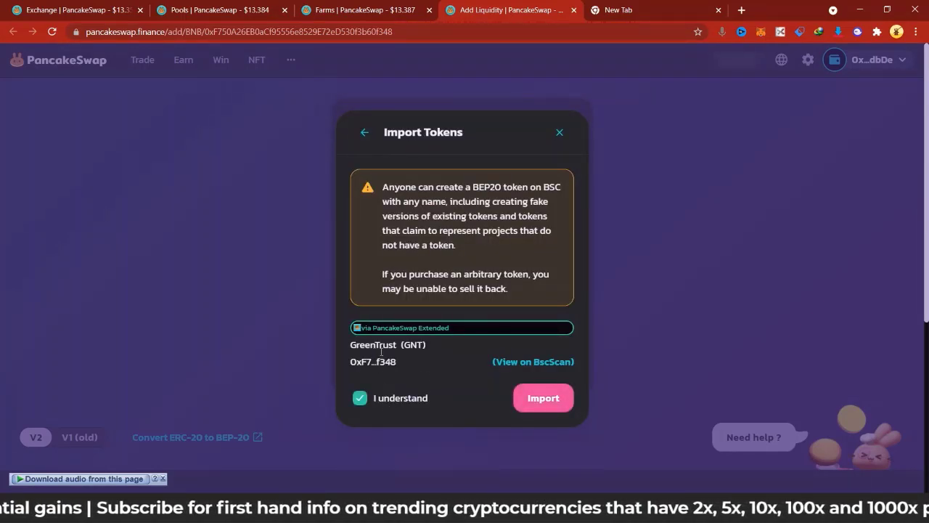
{"action": "left_click", "coordinate": [558, 404]}
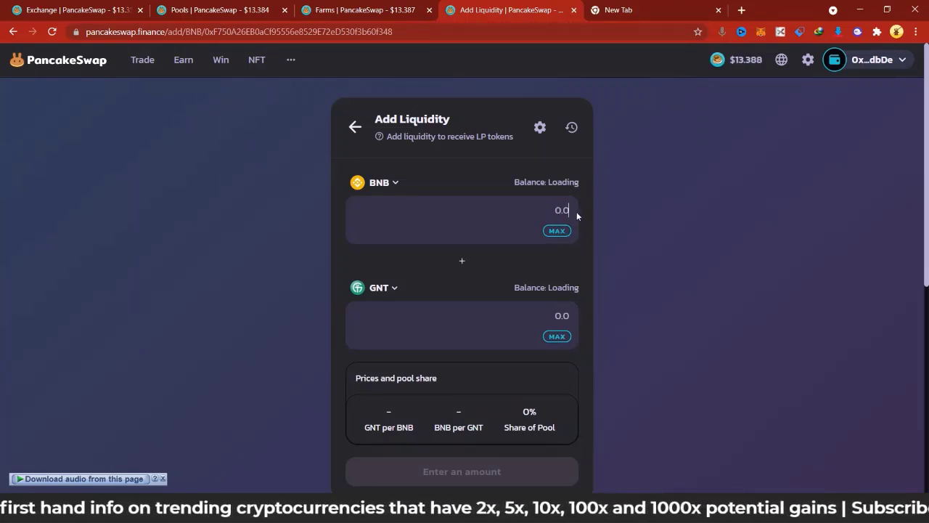
- Enter 50 GNT in the Add Liquidity form, then return to the Farms tab with GNT-BNB
{"action": "type", "text": "1"}
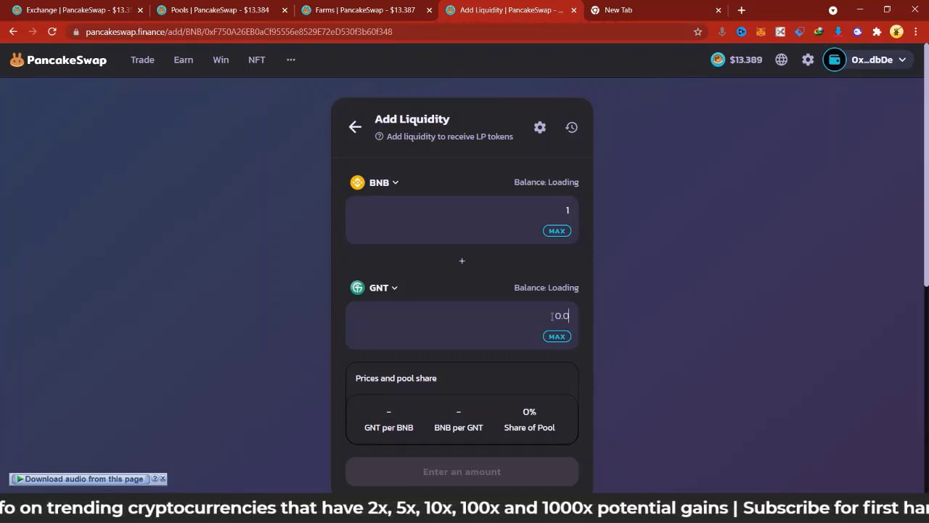
{"action": "type", "text": "50"}
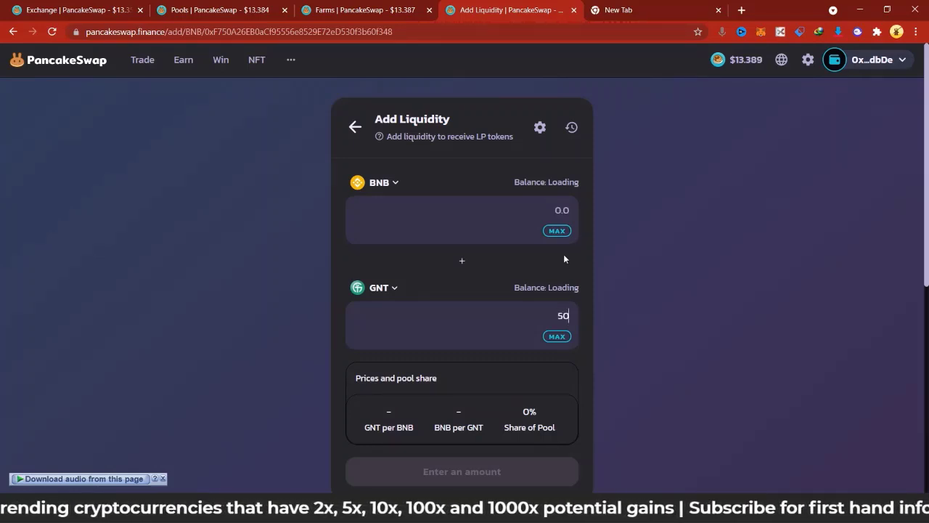
{"action": "left_click", "coordinate": [563, 211]}
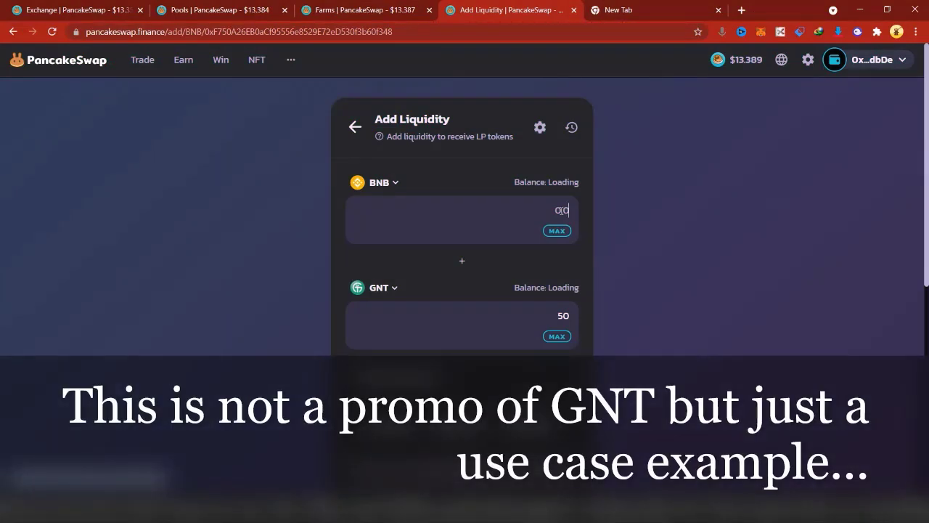
{"action": "scroll", "coordinate": [569, 209], "scroll_direction": "down", "scroll_amount": 2}
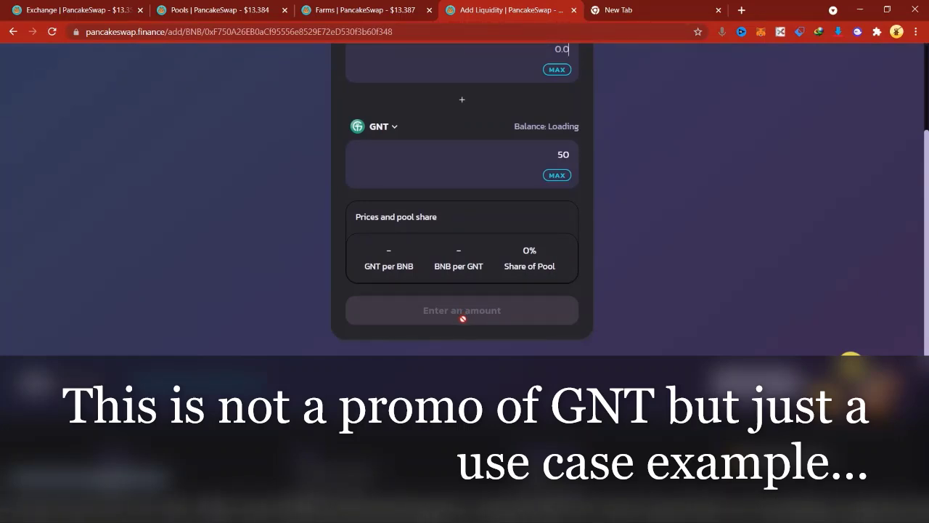
{"action": "key", "text": "ctrl+shift+Tab"}
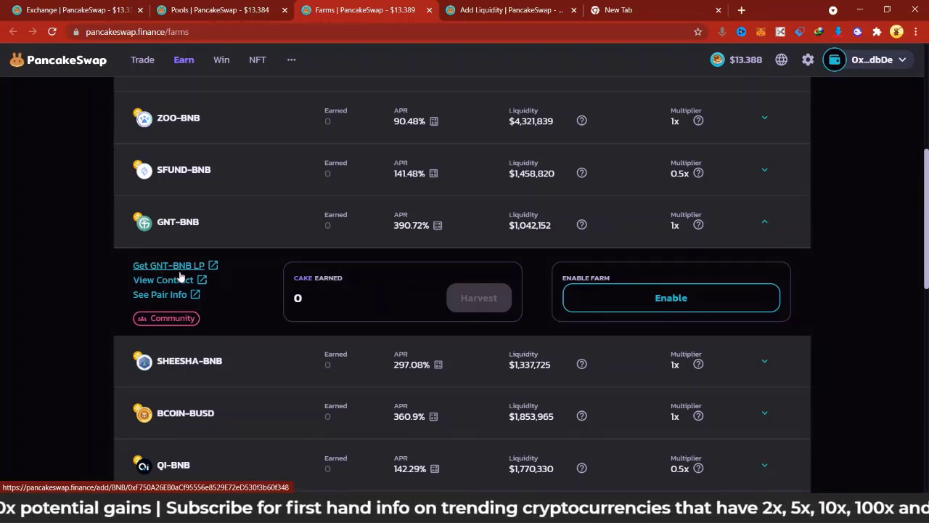
{"action": "left_click", "coordinate": [475, 6]}
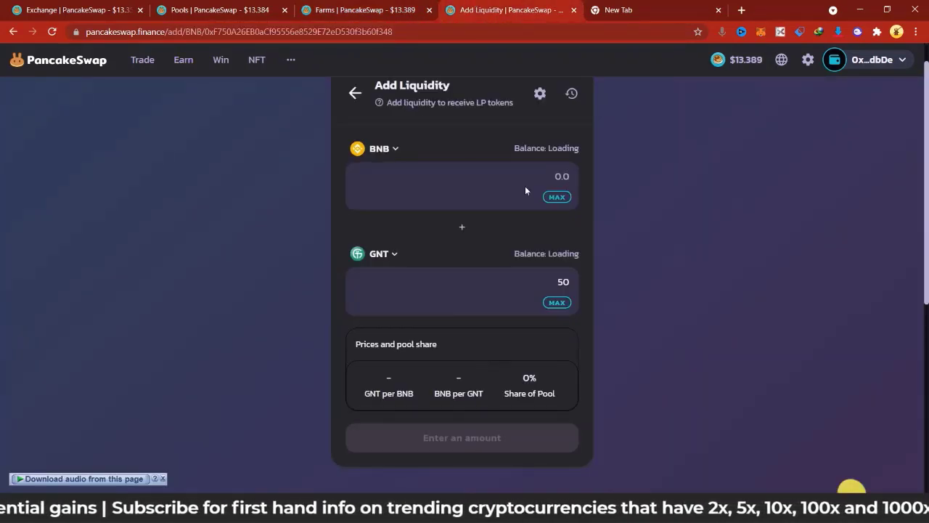
{"action": "left_click", "coordinate": [361, 7]}
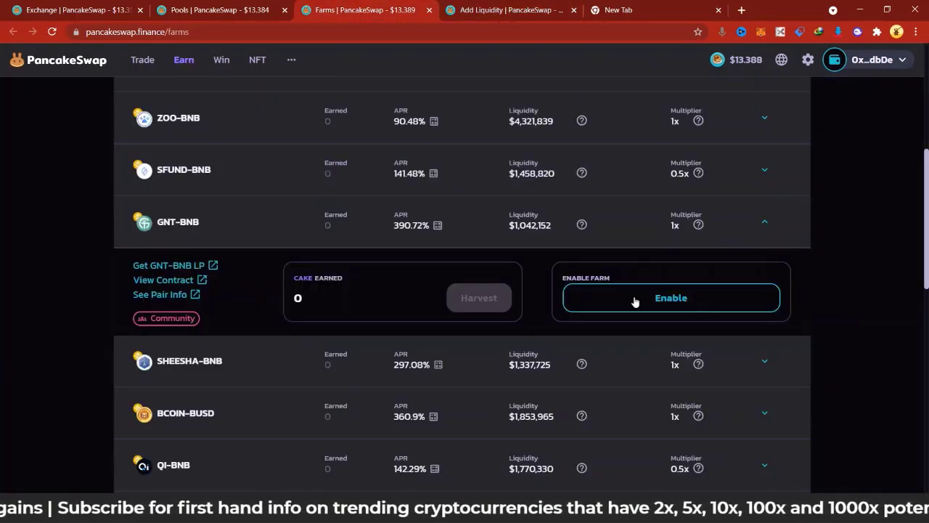
- Enable the GNT-BNB farm and confirm the Cake-LP access permission in MetaMask
{"action": "left_click", "coordinate": [695, 308]}
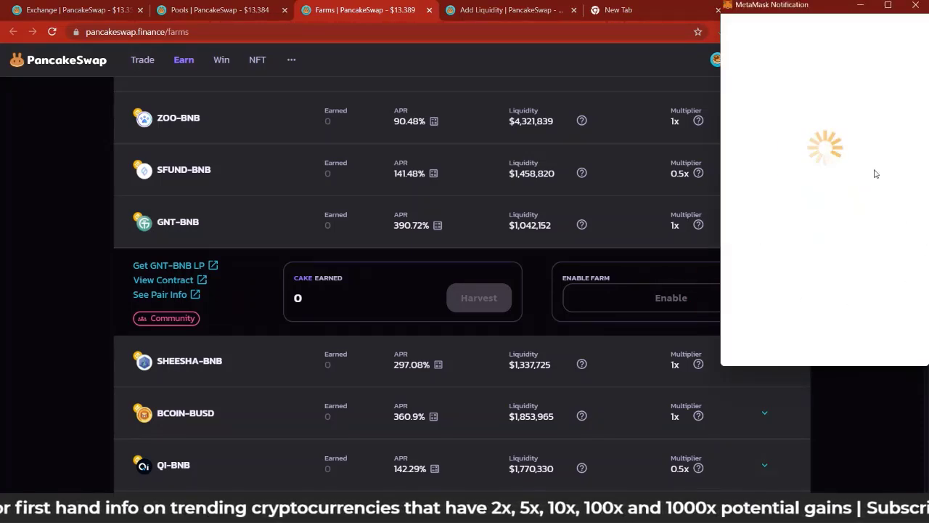
{"action": "scroll", "coordinate": [868, 346], "scroll_direction": "down", "scroll_amount": 1}
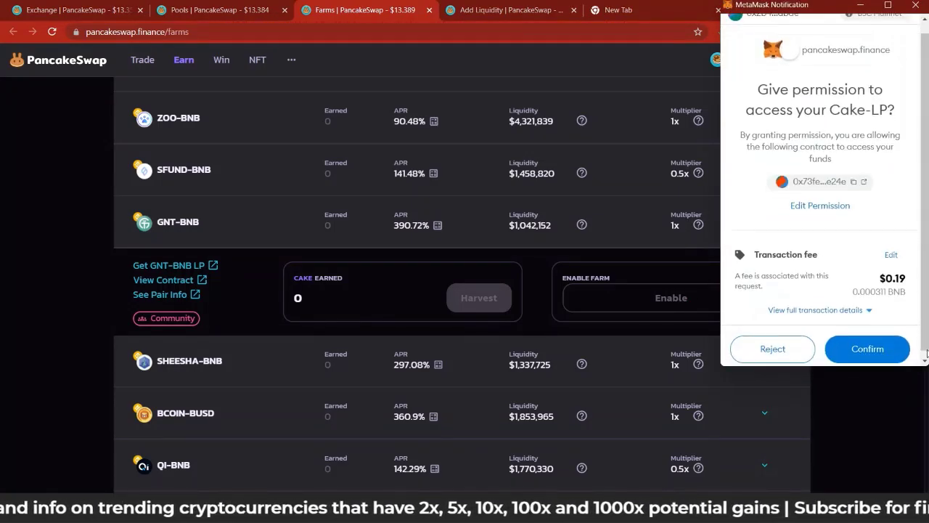
{"action": "left_click", "coordinate": [868, 345]}
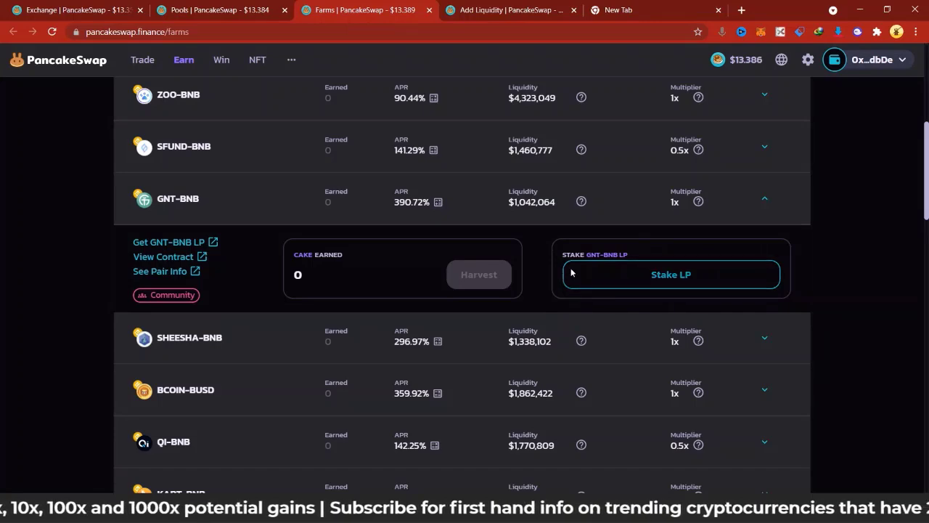
{"action": "left_click", "coordinate": [661, 274]}
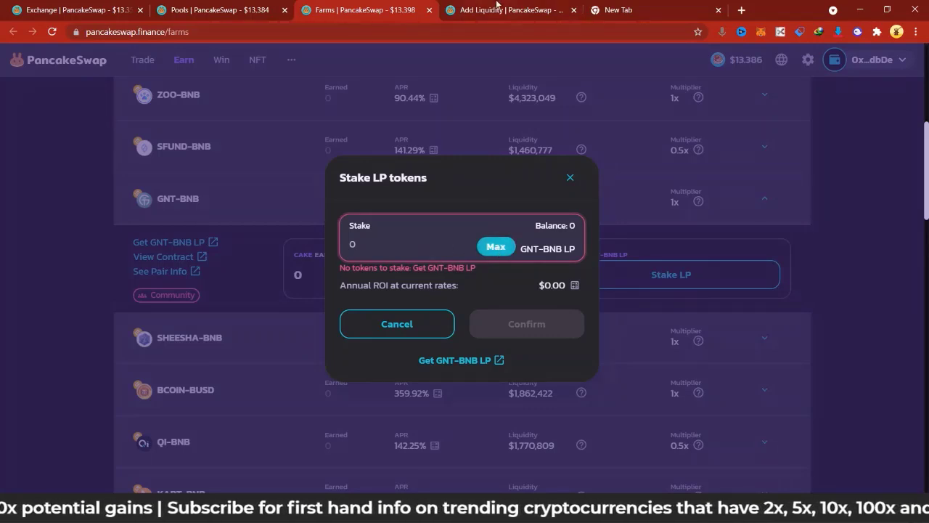
{"action": "left_click", "coordinate": [497, 10]}
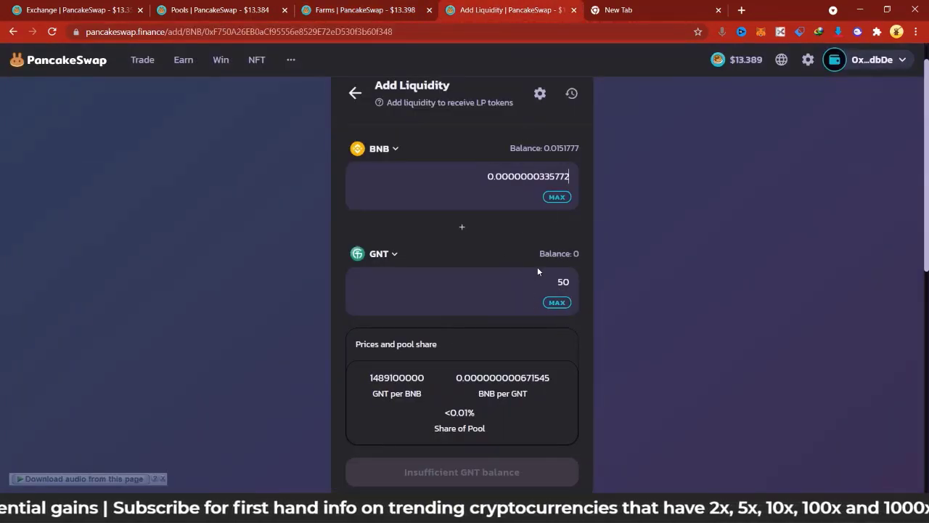
{"action": "key", "text": "ctrl+shift+Tab"}
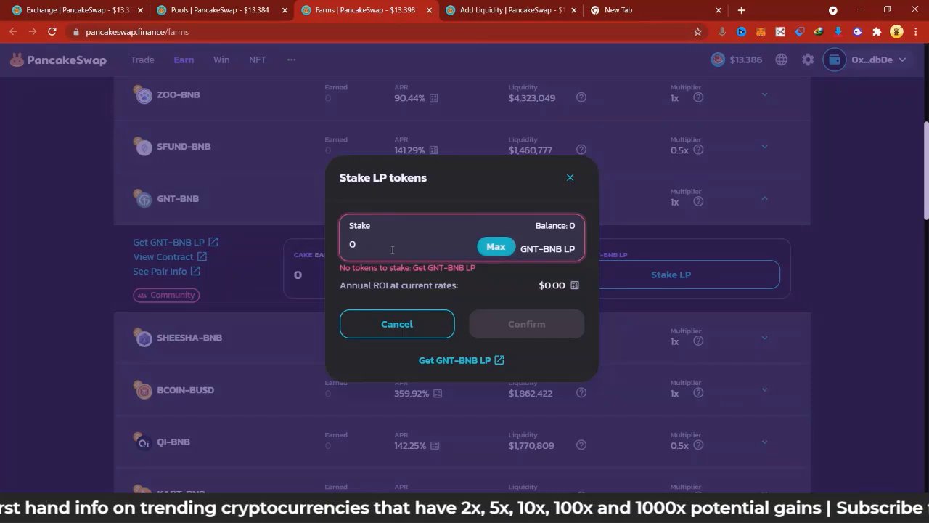
{"action": "left_click", "coordinate": [353, 245]}
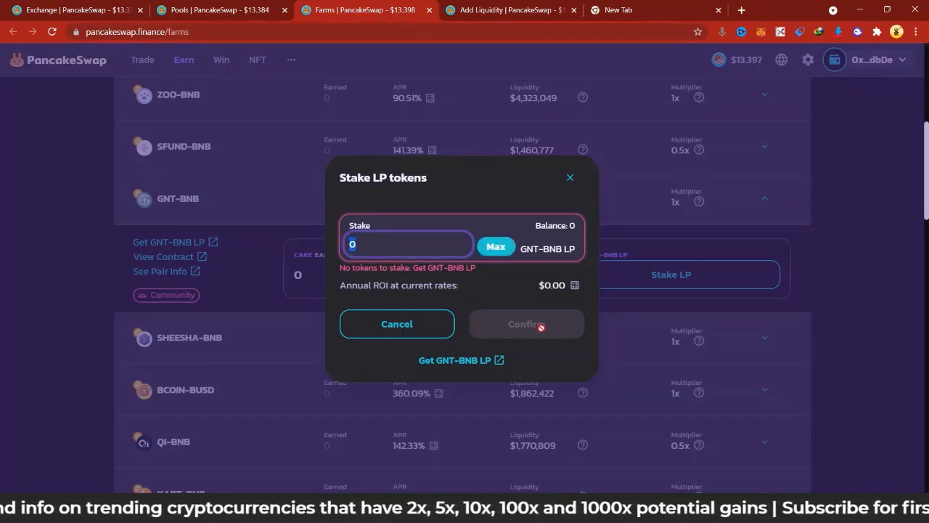
{"action": "left_click", "coordinate": [877, 271]}
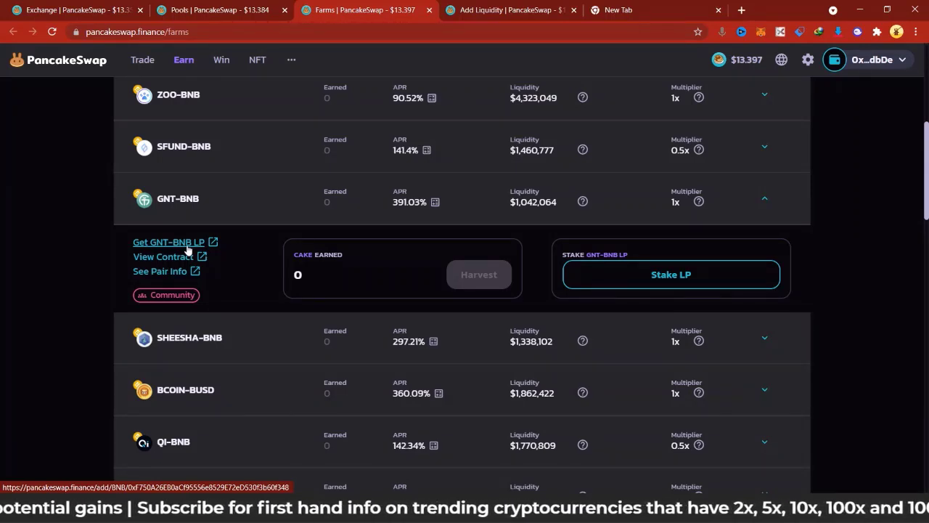
{"action": "left_click", "coordinate": [433, 202]}
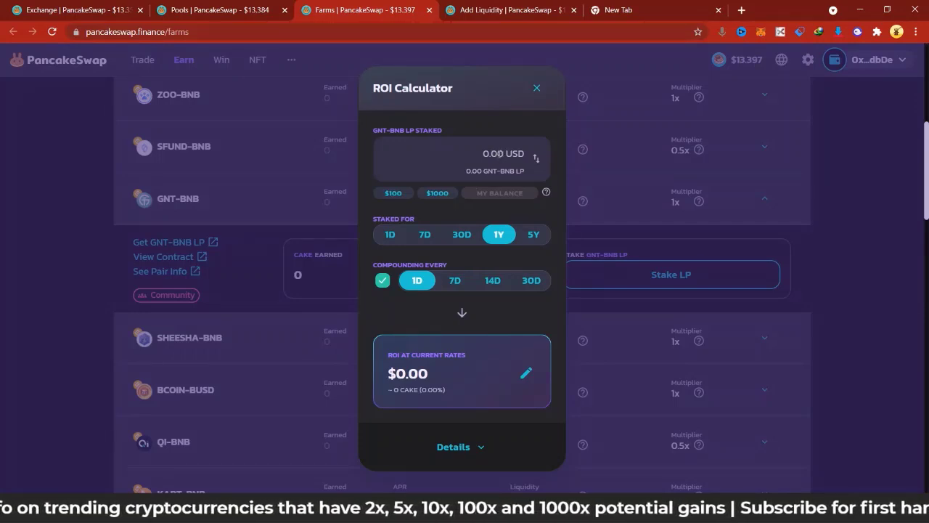
{"action": "type", "text": "2000"}
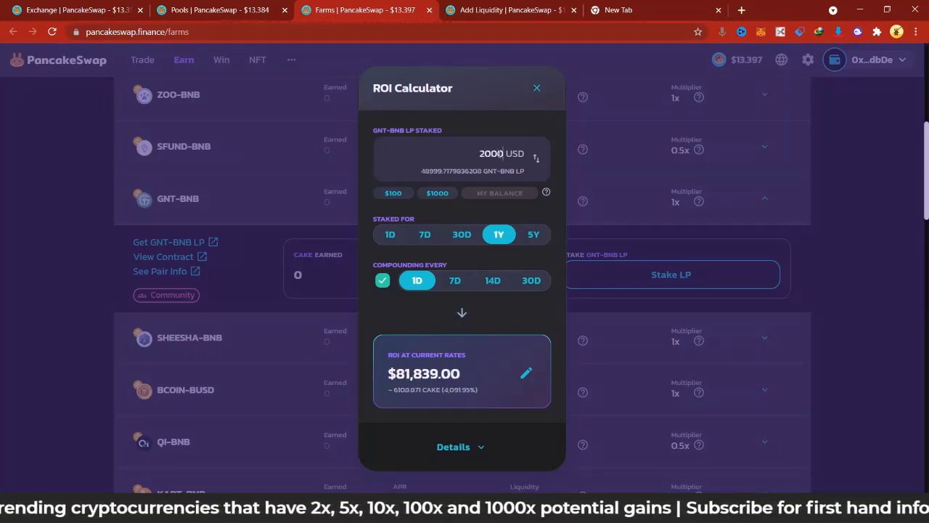
{"action": "key", "text": "BackSpace"}
{"action": "key", "text": "BackSpace"}
{"action": "key", "text": "BackSpace"}
{"action": "key", "text": "BackSpace"}
{"action": "type", "text": "5000"}
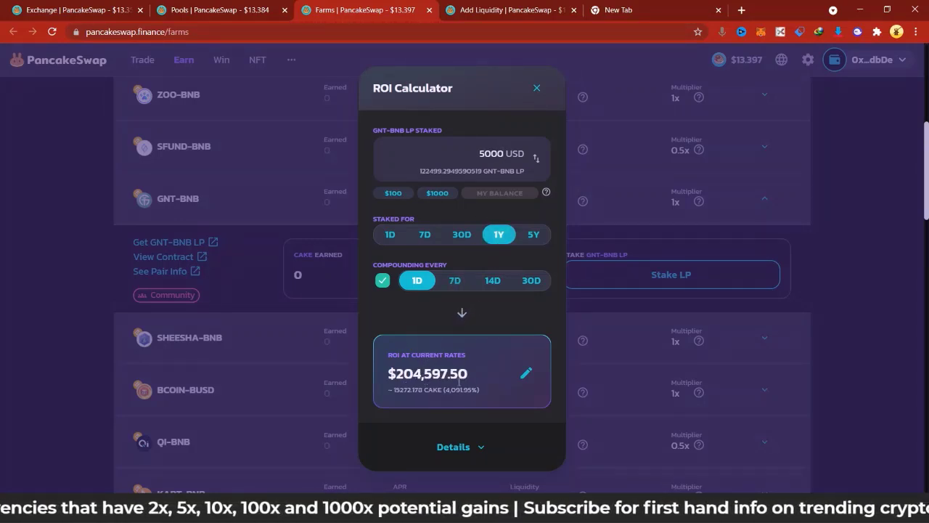
{"action": "left_click", "coordinate": [531, 236]}
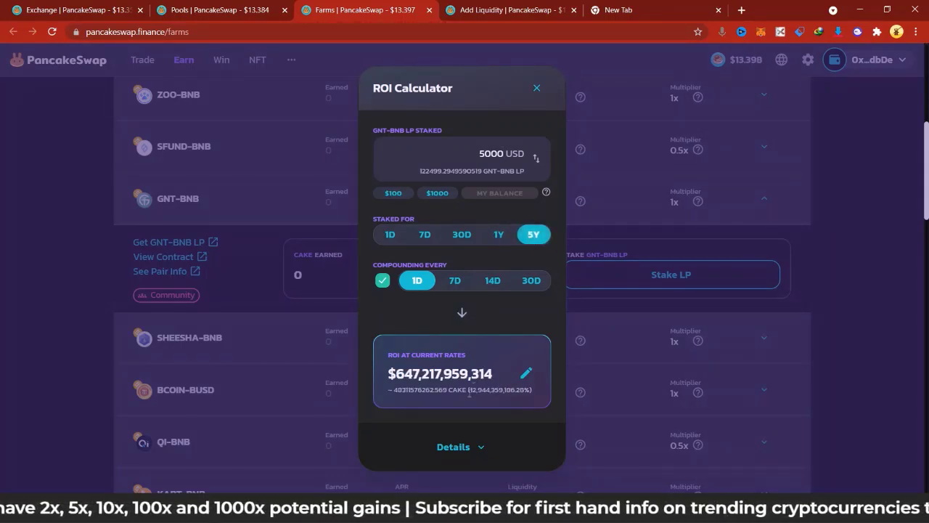
{"action": "left_click", "coordinate": [537, 88]}
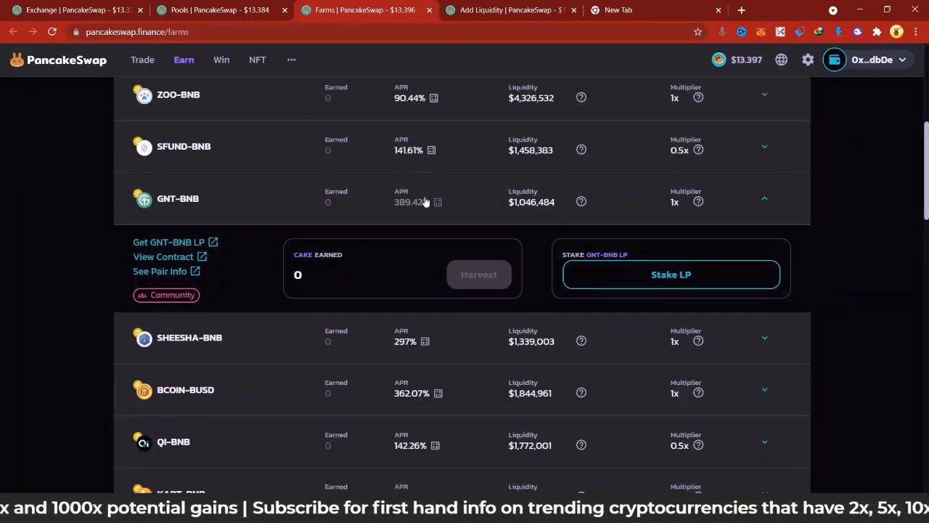